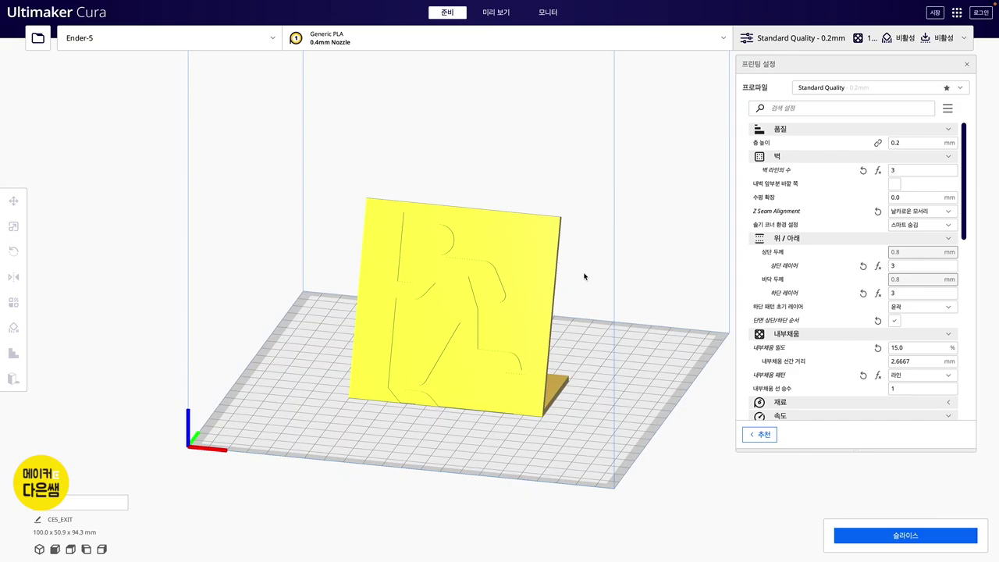
- Check the plaque from several angles, then slice it (3 h 52 min, 37 g) and open the preview
{"action": "mouse_move", "coordinate": [572, 275]}
{"action": "right_mouse_down"}
{"action": "mouse_move", "coordinate": [502, 283]}
{"action": "mouse_move", "coordinate": [457, 274]}
{"action": "mouse_move", "coordinate": [457, 255]}
{"action": "mouse_move", "coordinate": [426, 260]}
{"action": "right_mouse_up"}
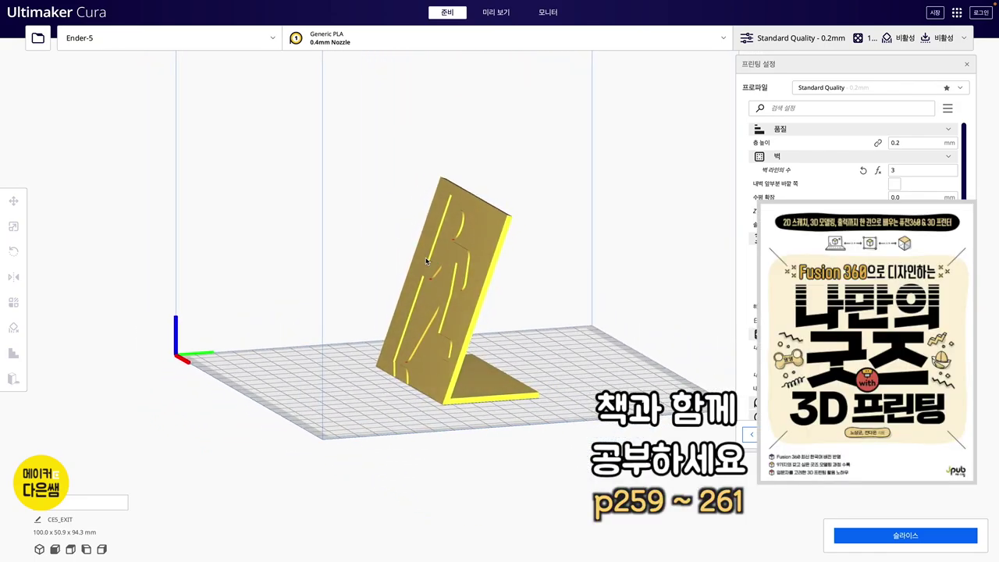
{"action": "mouse_move", "coordinate": [591, 264]}
{"action": "right_mouse_down"}
{"action": "mouse_move", "coordinate": [453, 279]}
{"action": "mouse_move", "coordinate": [672, 299]}
{"action": "right_mouse_up"}
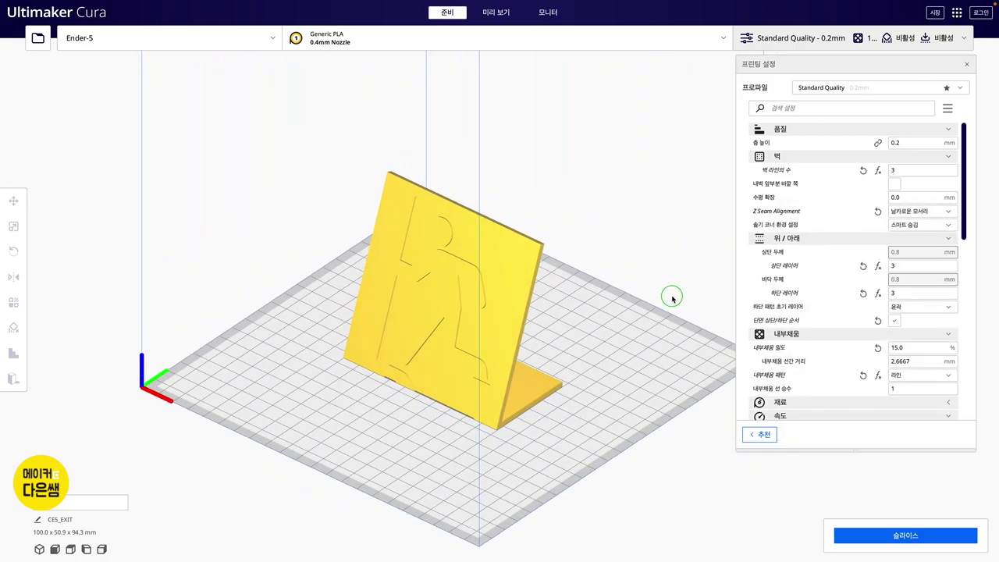
{"action": "right_click_drag", "start_coordinate": [554, 304], "coordinate": [633, 301]}
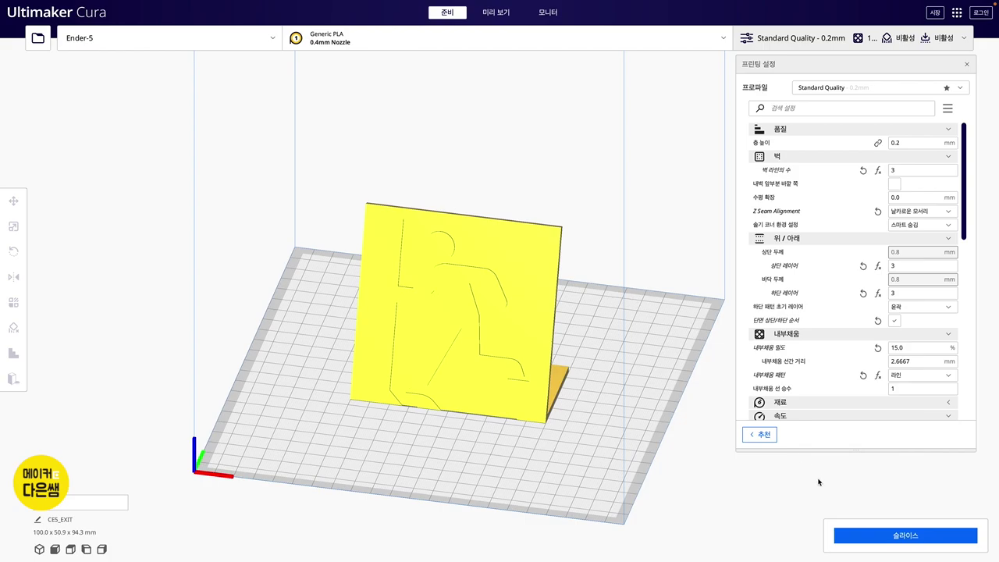
{"action": "left_click", "coordinate": [902, 539]}
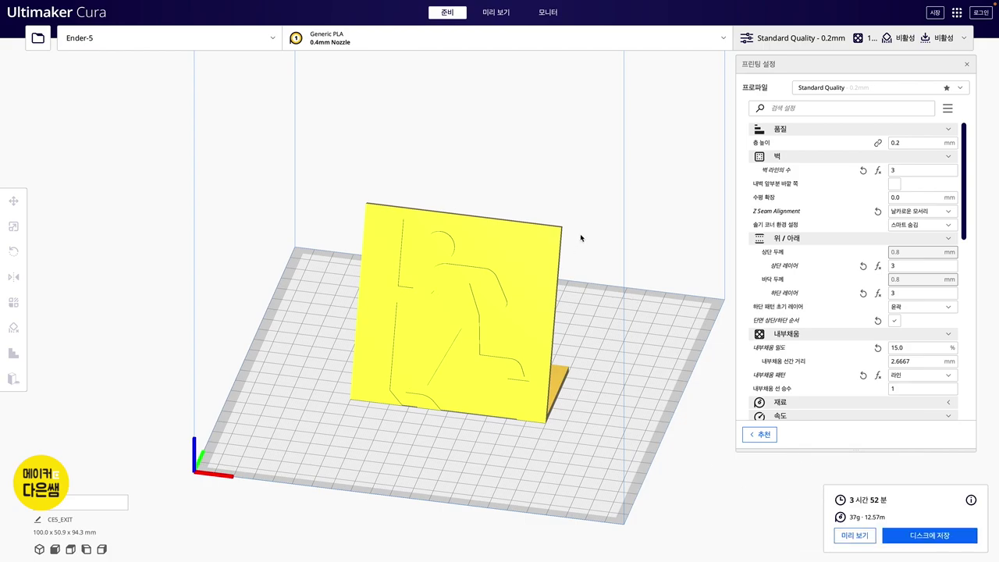
{"action": "left_click", "coordinate": [501, 13]}
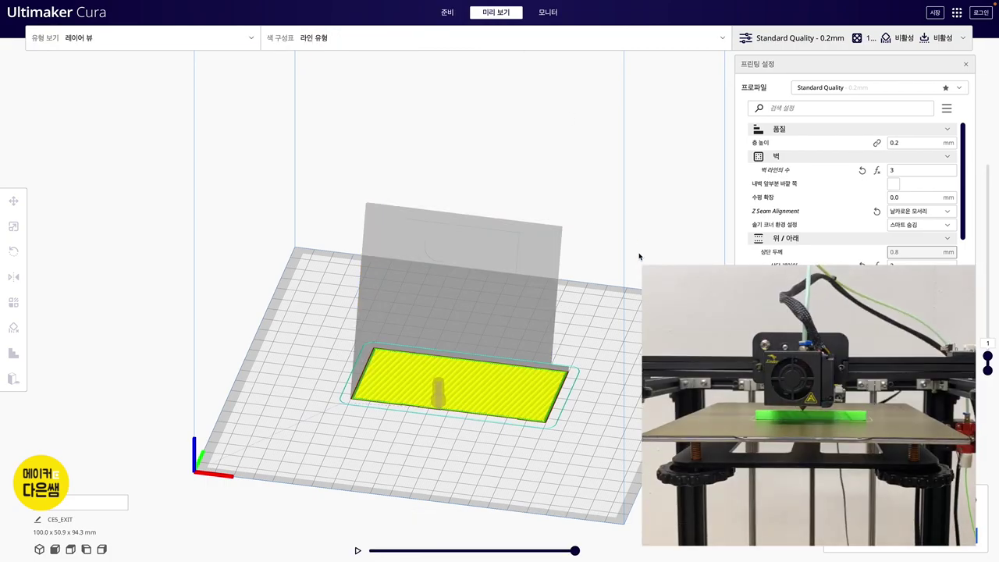
- Orbit the layer preview and raise the layer slider to review the sliced plaque's layers
{"action": "mouse_move", "coordinate": [639, 256]}
{"action": "right_mouse_down"}
{"action": "mouse_move", "coordinate": [533, 291]}
{"action": "mouse_move", "coordinate": [509, 284]}
{"action": "right_mouse_up"}
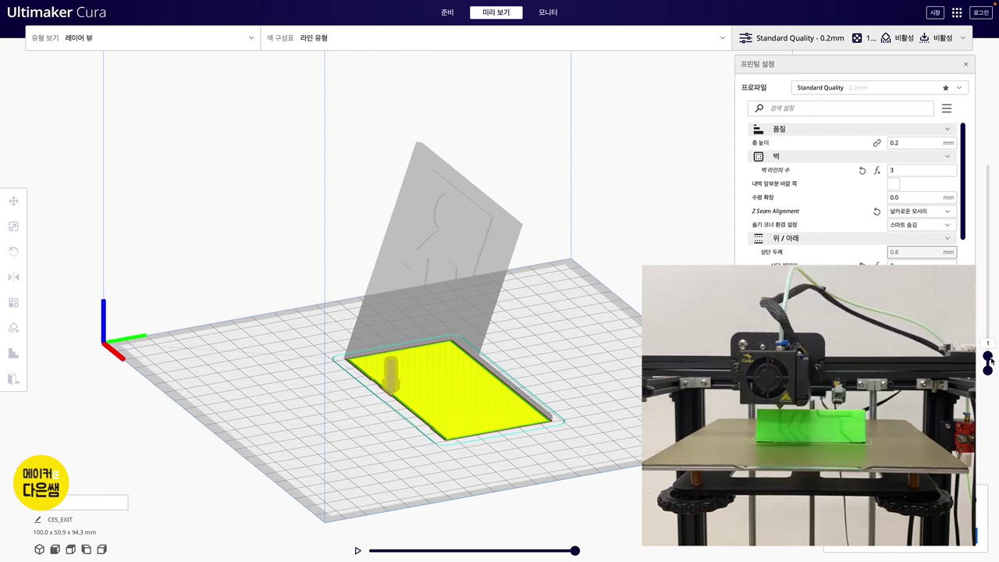
{"action": "left_click_drag", "start_coordinate": [988, 357], "coordinate": [987, 165]}
{"action": "mouse_move", "coordinate": [513, 326]}
{"action": "right_mouse_down"}
{"action": "mouse_move", "coordinate": [472, 319]}
{"action": "mouse_move", "coordinate": [432, 281]}
{"action": "mouse_move", "coordinate": [398, 284]}
{"action": "right_mouse_up"}
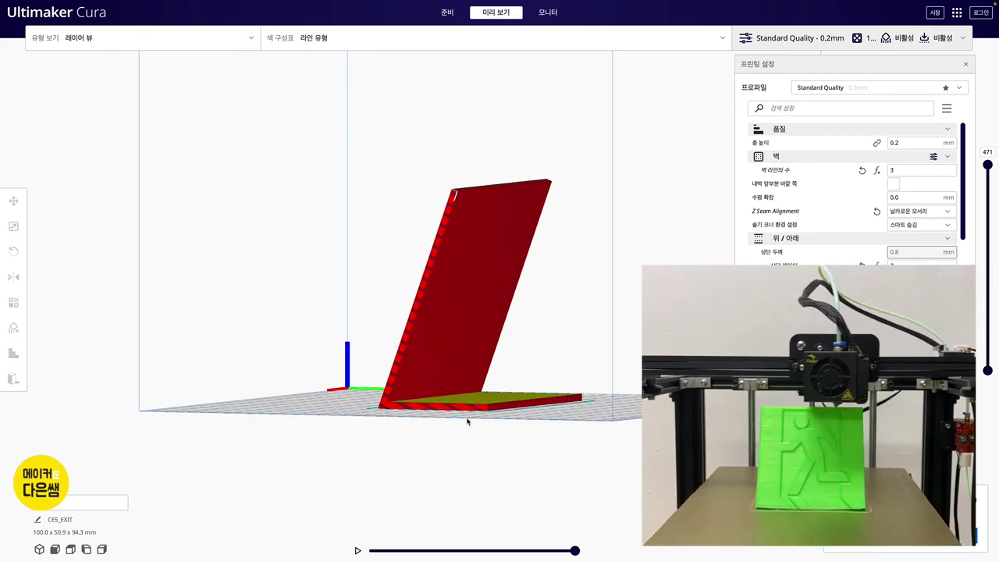
{"action": "mouse_move", "coordinate": [330, 263]}
{"action": "right_mouse_down"}
{"action": "mouse_move", "coordinate": [444, 256]}
{"action": "mouse_move", "coordinate": [282, 271]}
{"action": "mouse_move", "coordinate": [414, 263]}
{"action": "right_mouse_up"}
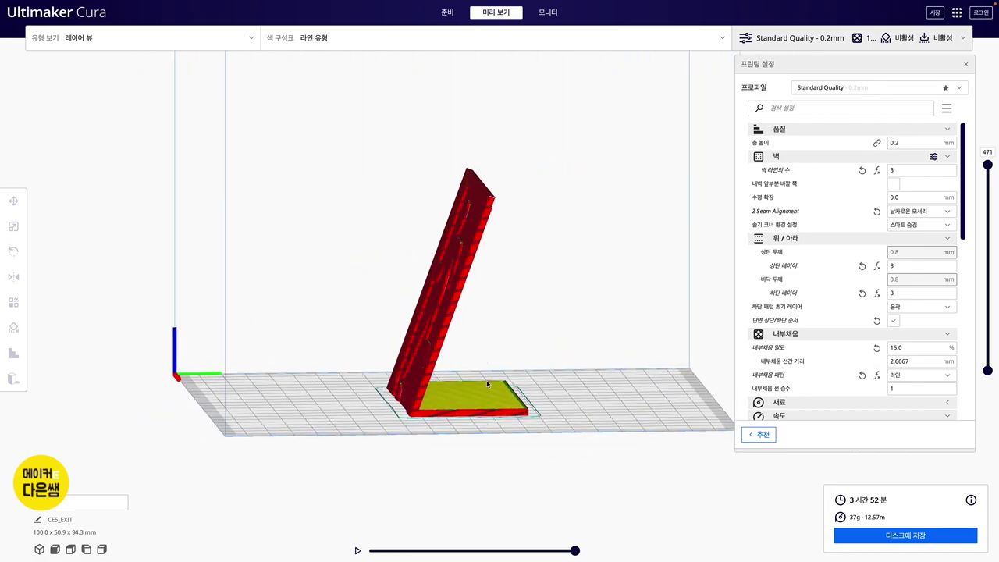
{"action": "scroll", "coordinate": [900, 344], "scroll_direction": "down", "scroll_amount": 2}
- Turn on Generate Support in the print settings
{"action": "scroll", "coordinate": [901, 343], "scroll_direction": "down", "scroll_amount": 2}
{"action": "scroll", "coordinate": [901, 343], "scroll_direction": "down", "scroll_amount": 2}
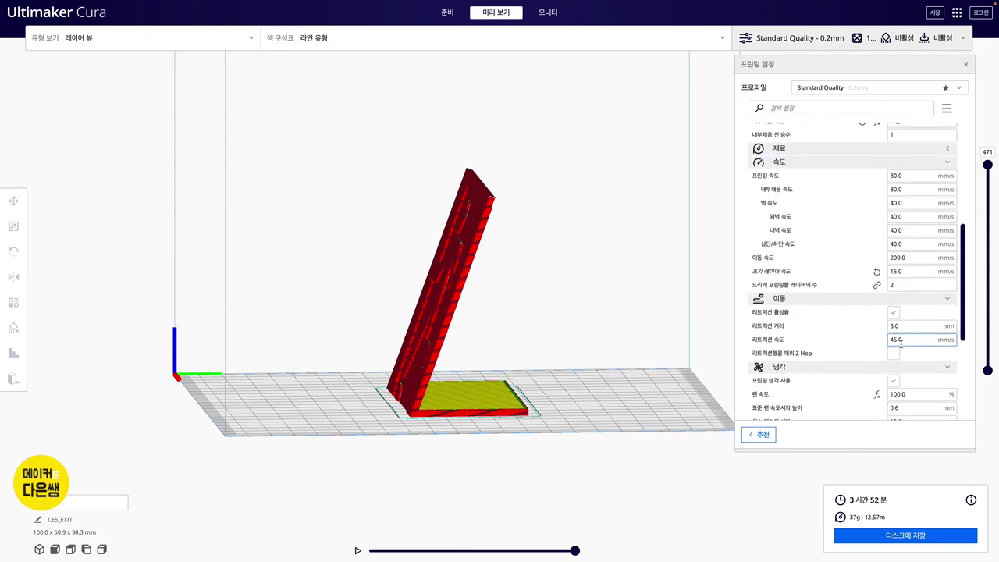
{"action": "scroll", "coordinate": [900, 343], "scroll_direction": "down", "scroll_amount": 2}
{"action": "scroll", "coordinate": [900, 343], "scroll_direction": "down", "scroll_amount": 1}
{"action": "scroll", "coordinate": [897, 332], "scroll_direction": "down", "scroll_amount": 2}
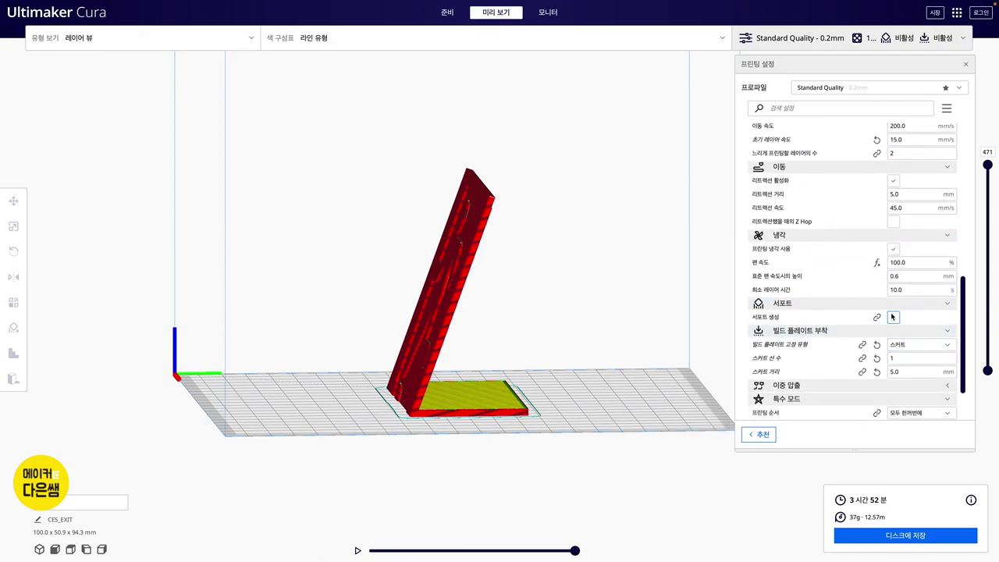
{"action": "left_click", "coordinate": [893, 317]}
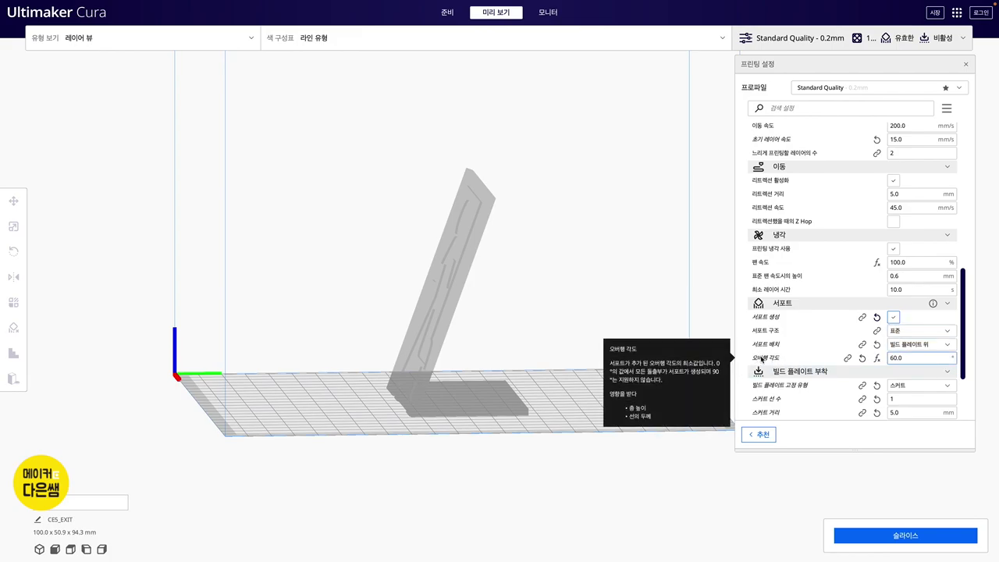
- Adjust support setting visibility and set Support Placement to Everywhere
{"action": "left_click", "coordinate": [919, 304]}
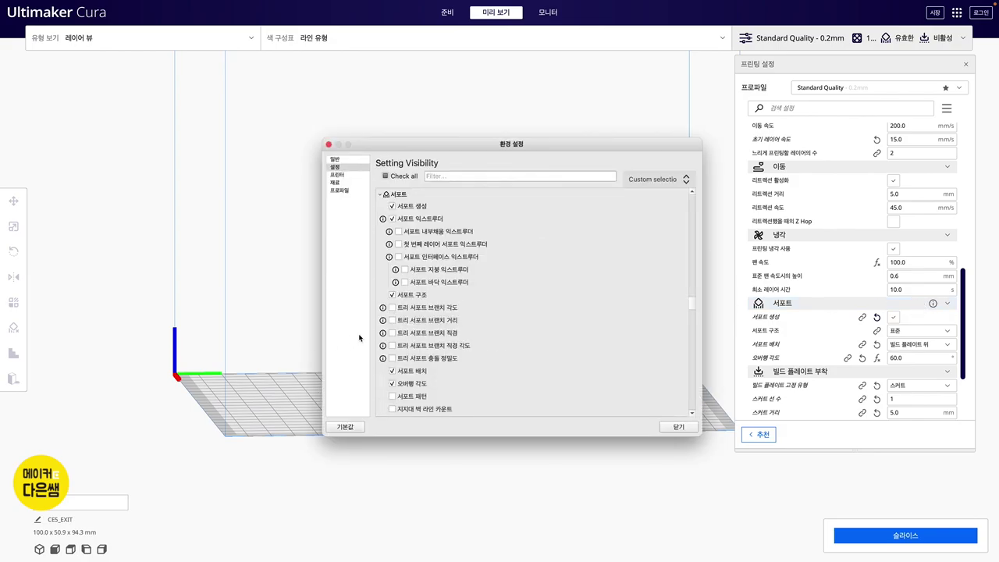
{"action": "left_click", "coordinate": [678, 427]}
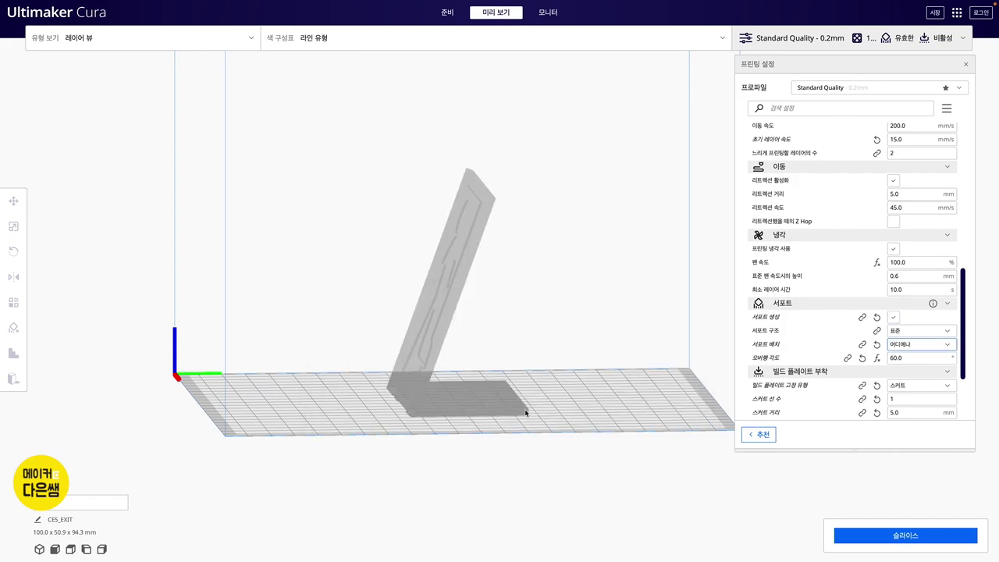
{"action": "mouse_move", "coordinate": [894, 316]}
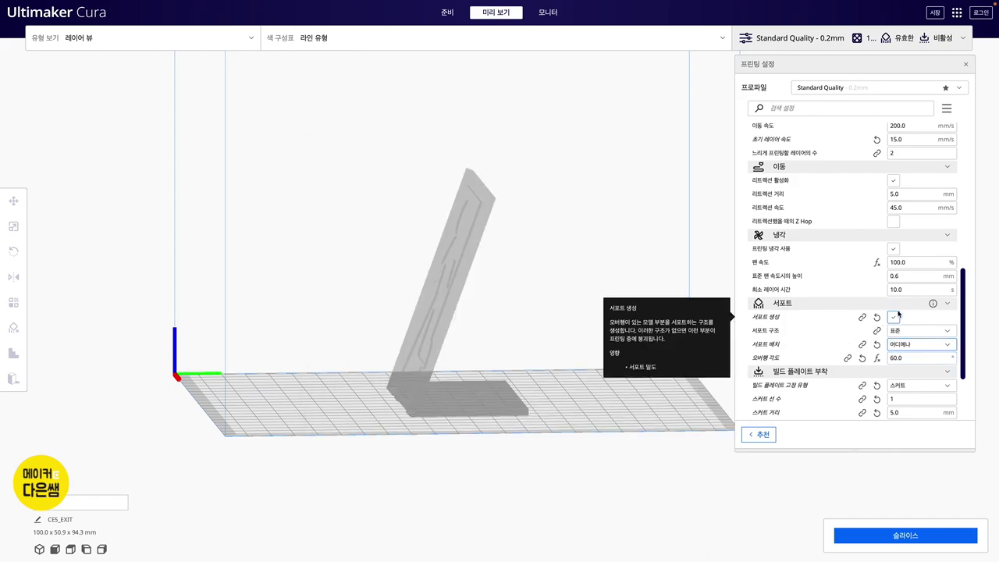
{"action": "left_click", "coordinate": [910, 345]}
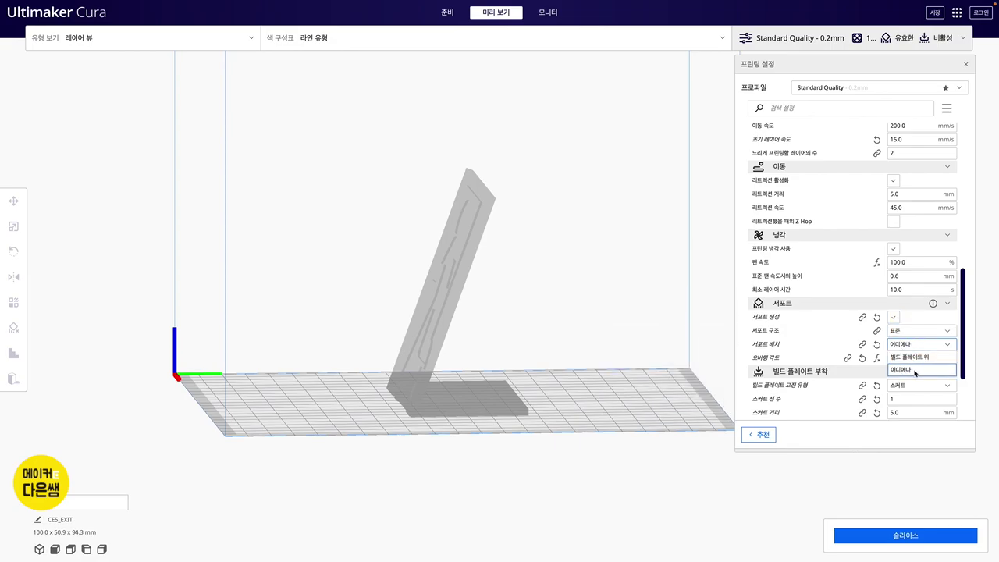
{"action": "left_click", "coordinate": [915, 372]}
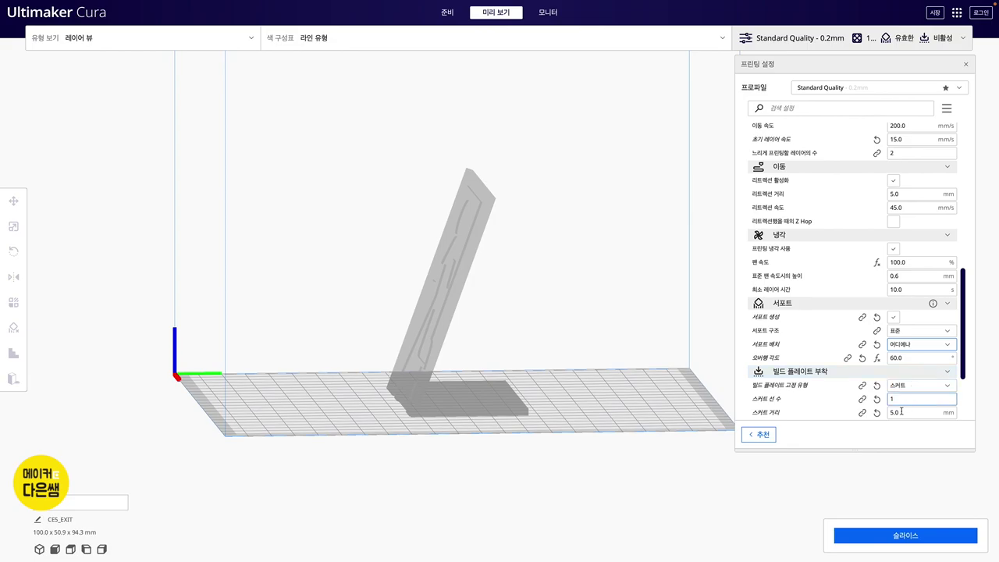
- Re-slice with supports enabled and orbit to view the plaque face-on
{"action": "left_click", "coordinate": [876, 537]}
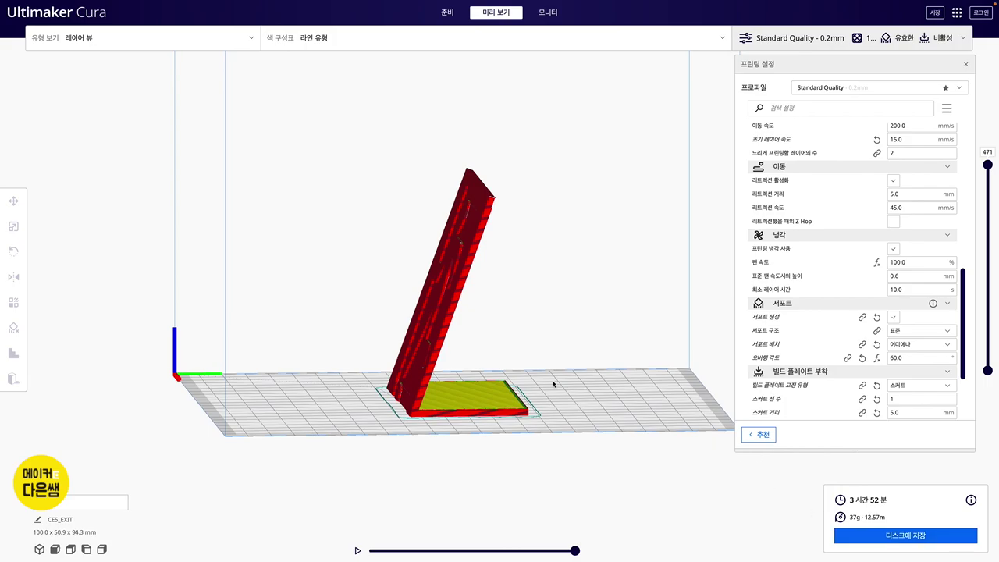
{"action": "right_click_drag", "start_coordinate": [547, 382], "coordinate": [486, 386]}
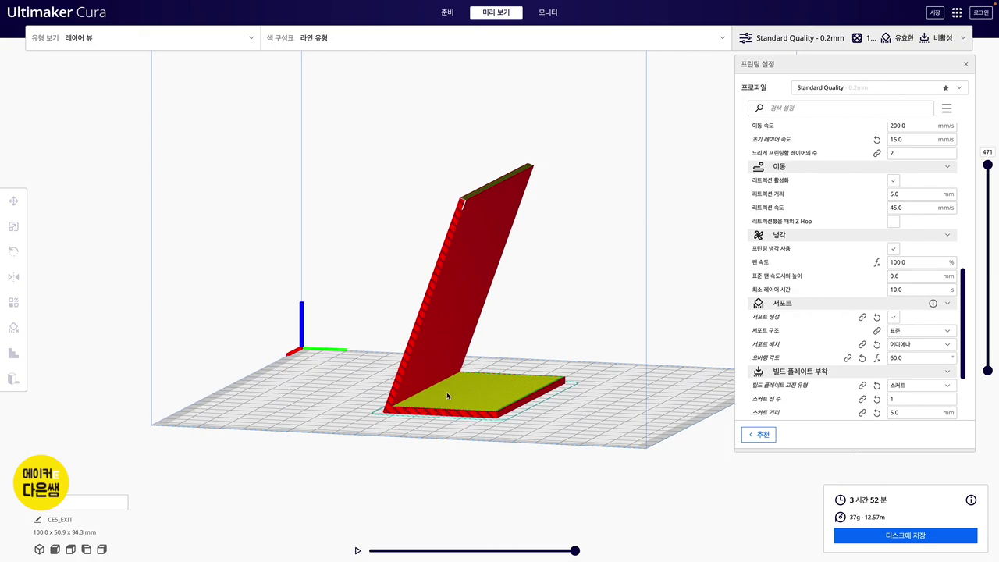
{"action": "mouse_move", "coordinate": [360, 328]}
{"action": "right_mouse_down"}
{"action": "mouse_move", "coordinate": [564, 325]}
{"action": "mouse_move", "coordinate": [499, 350]}
{"action": "mouse_move", "coordinate": [389, 336]}
{"action": "right_mouse_up"}
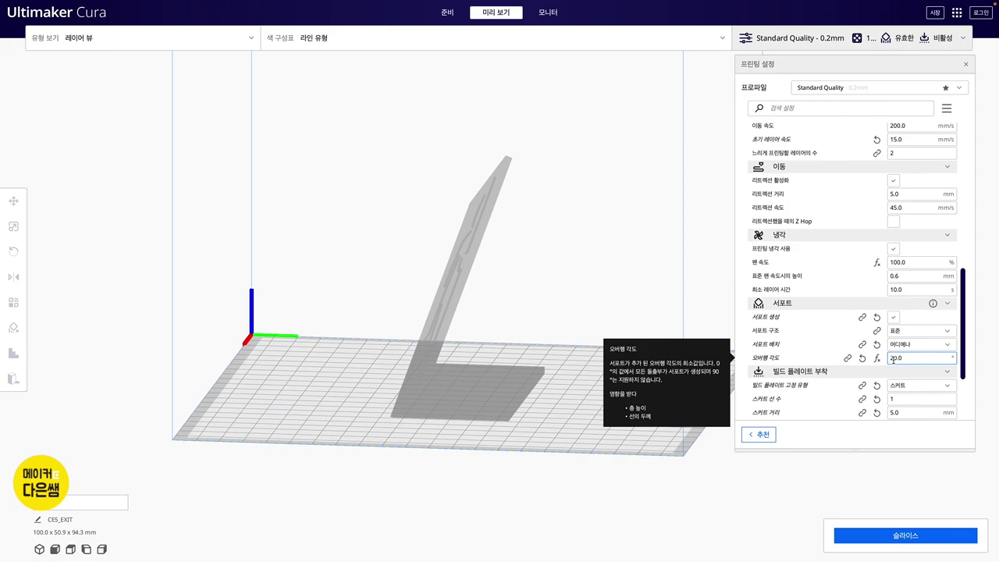
- Slice with supports (5 h 58 min, 62 g) and inspect the lower support layers from several angles
{"action": "left_click", "coordinate": [887, 535]}
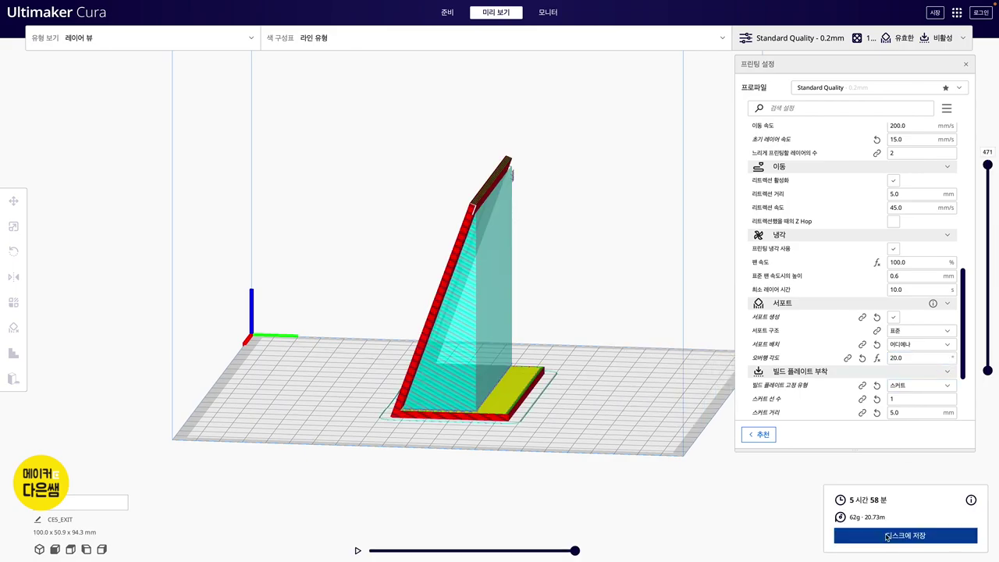
{"action": "mouse_move", "coordinate": [339, 385]}
{"action": "right_mouse_down"}
{"action": "mouse_move", "coordinate": [370, 364]}
{"action": "mouse_move", "coordinate": [437, 356]}
{"action": "mouse_move", "coordinate": [495, 373]}
{"action": "mouse_move", "coordinate": [431, 365]}
{"action": "mouse_move", "coordinate": [306, 381]}
{"action": "mouse_move", "coordinate": [330, 350]}
{"action": "mouse_move", "coordinate": [377, 345]}
{"action": "right_mouse_up"}
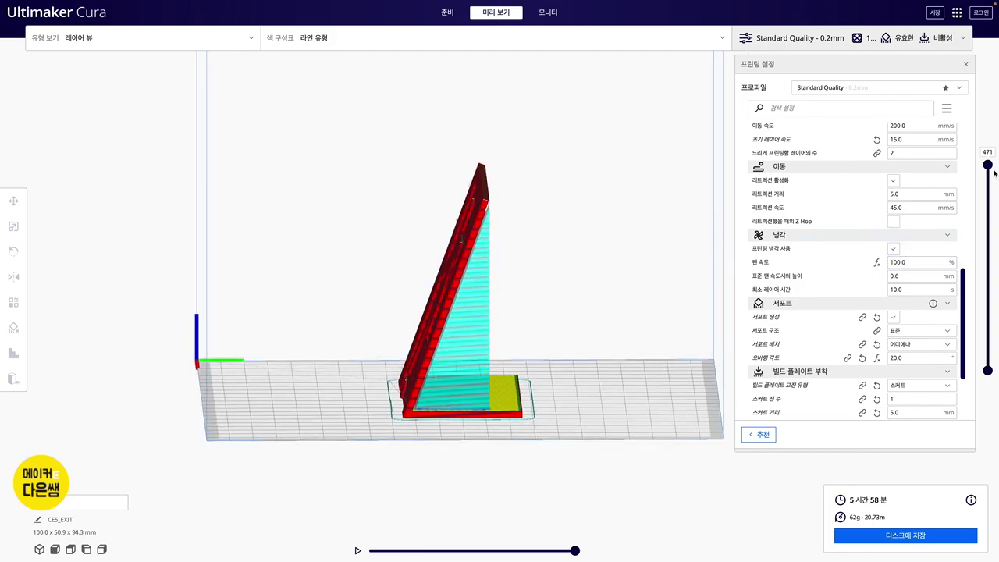
{"action": "mouse_move", "coordinate": [988, 165]}
{"action": "left_mouse_down"}
{"action": "mouse_move", "coordinate": [977, 315]}
{"action": "mouse_move", "coordinate": [970, 153]}
{"action": "left_mouse_up"}
{"action": "mouse_move", "coordinate": [519, 256]}
{"action": "right_mouse_down"}
{"action": "mouse_move", "coordinate": [439, 225]}
{"action": "mouse_move", "coordinate": [664, 277]}
{"action": "right_mouse_up"}
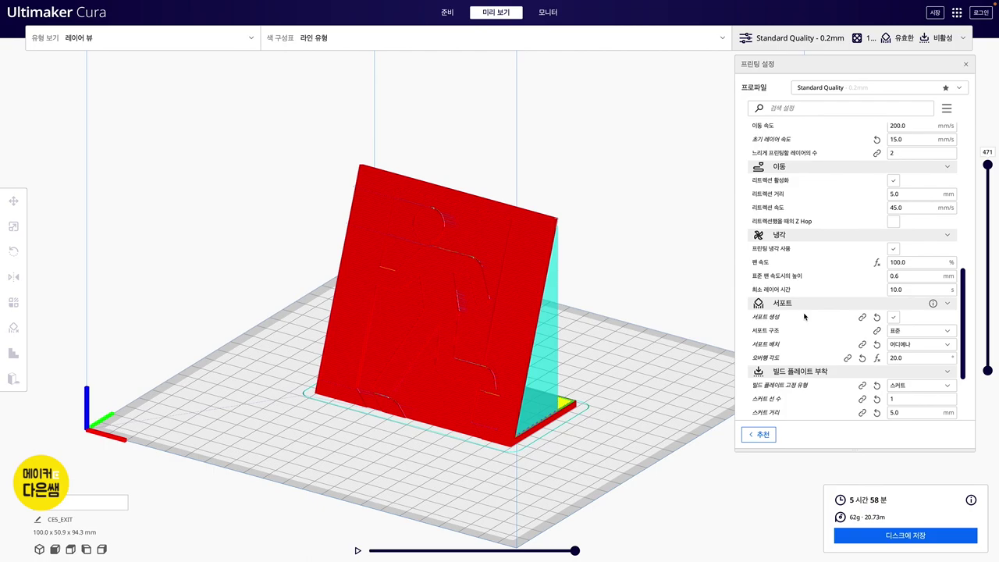
{"action": "left_click", "coordinate": [893, 318]}
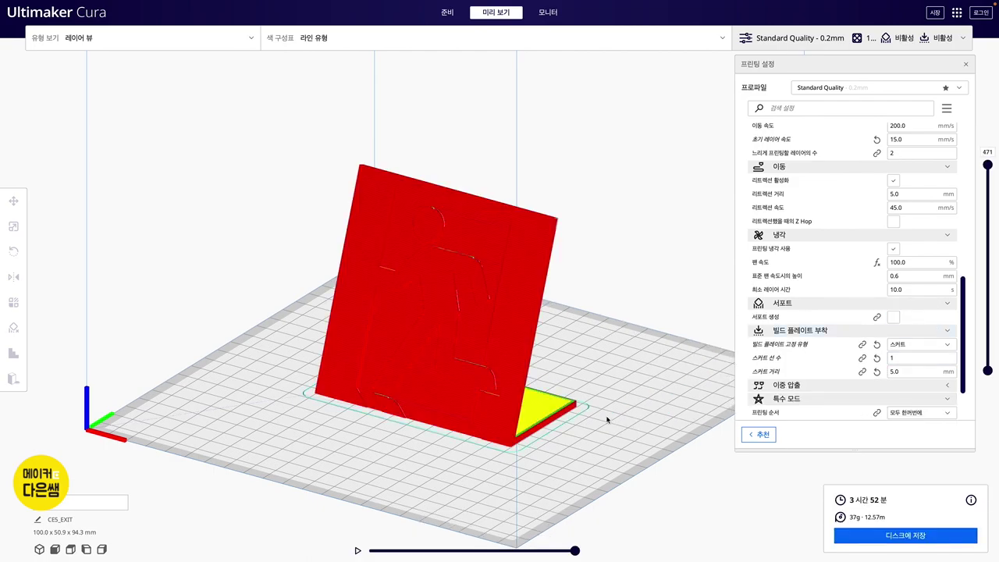
{"action": "right_click_drag", "start_coordinate": [606, 414], "coordinate": [502, 401]}
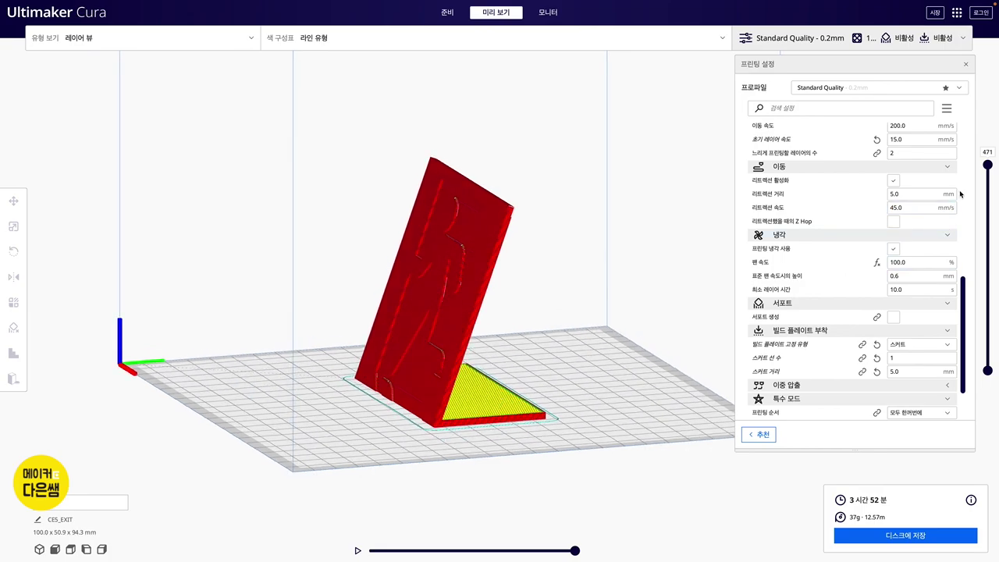
{"action": "left_click_drag", "start_coordinate": [987, 164], "coordinate": [991, 281]}
{"action": "scroll", "coordinate": [419, 332], "scroll_direction": "up", "scroll_amount": 2}
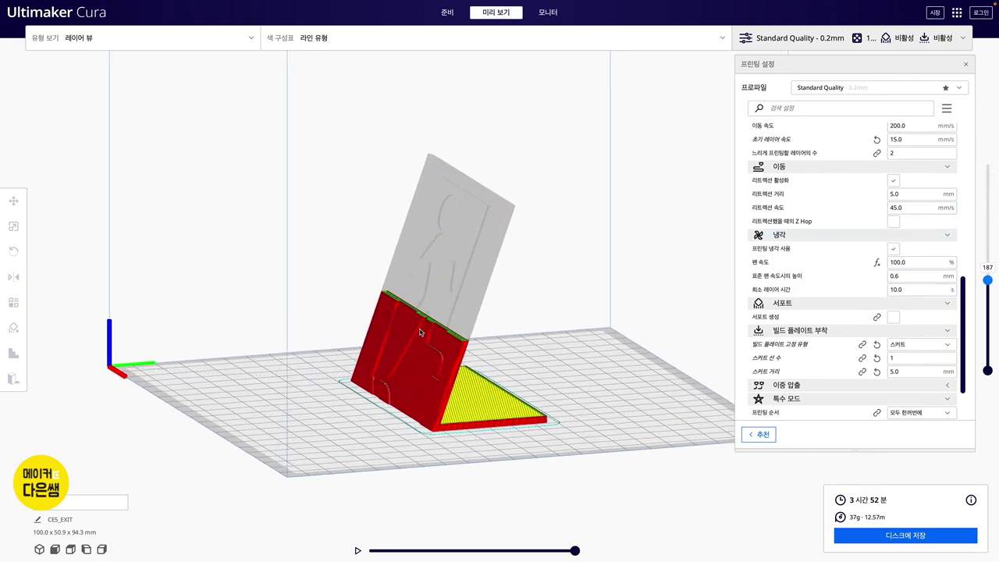
{"action": "scroll", "coordinate": [419, 332], "scroll_direction": "up", "scroll_amount": 3}
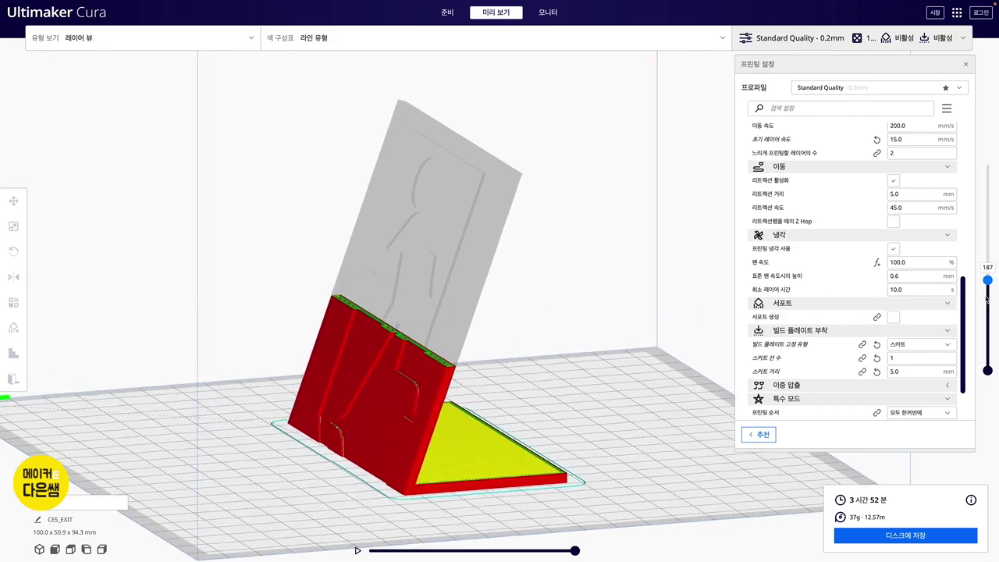
{"action": "mouse_move", "coordinate": [987, 279]}
{"action": "left_mouse_down"}
{"action": "mouse_move", "coordinate": [988, 169]}
{"action": "mouse_move", "coordinate": [973, 344]}
{"action": "mouse_move", "coordinate": [973, 160]}
{"action": "left_mouse_up"}
{"action": "mouse_move", "coordinate": [401, 273]}
{"action": "right_mouse_down"}
{"action": "mouse_move", "coordinate": [538, 283]}
{"action": "mouse_move", "coordinate": [525, 287]}
{"action": "right_mouse_up"}
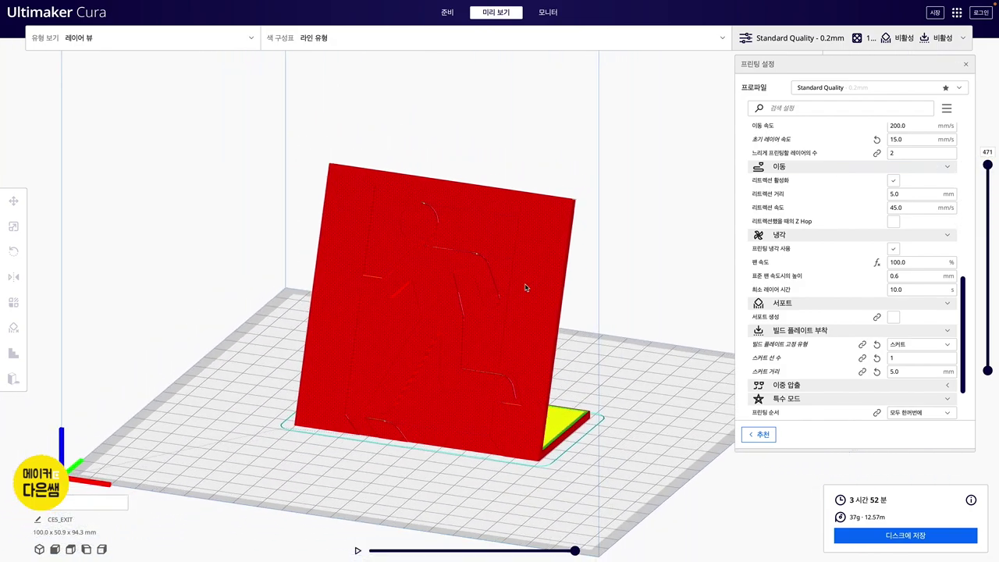
- Rotate the plaque 90° to stand upright and re-slice it, estimating 4 h 50 min and 44 g
{"action": "left_click", "coordinate": [529, 352]}
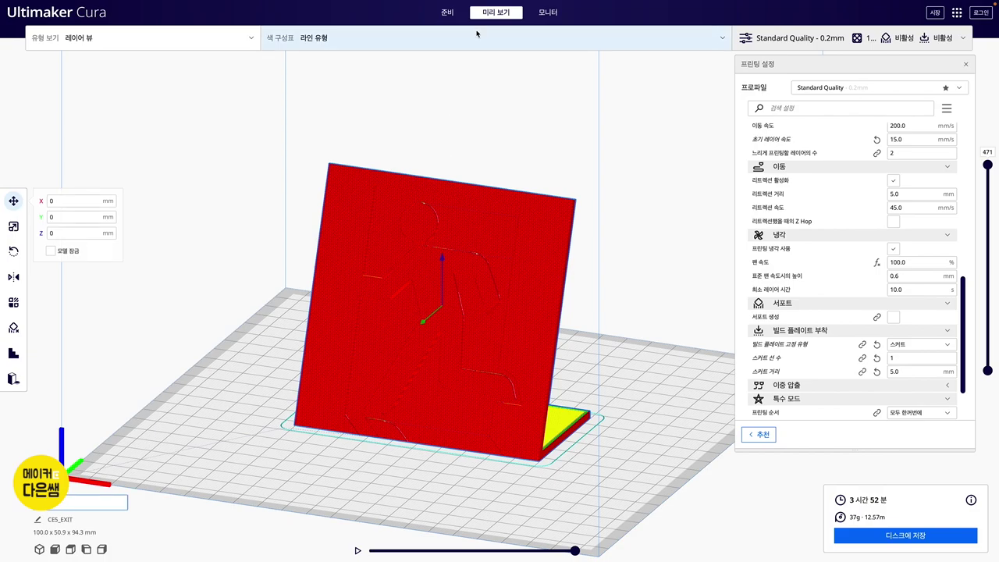
{"action": "left_click", "coordinate": [447, 12]}
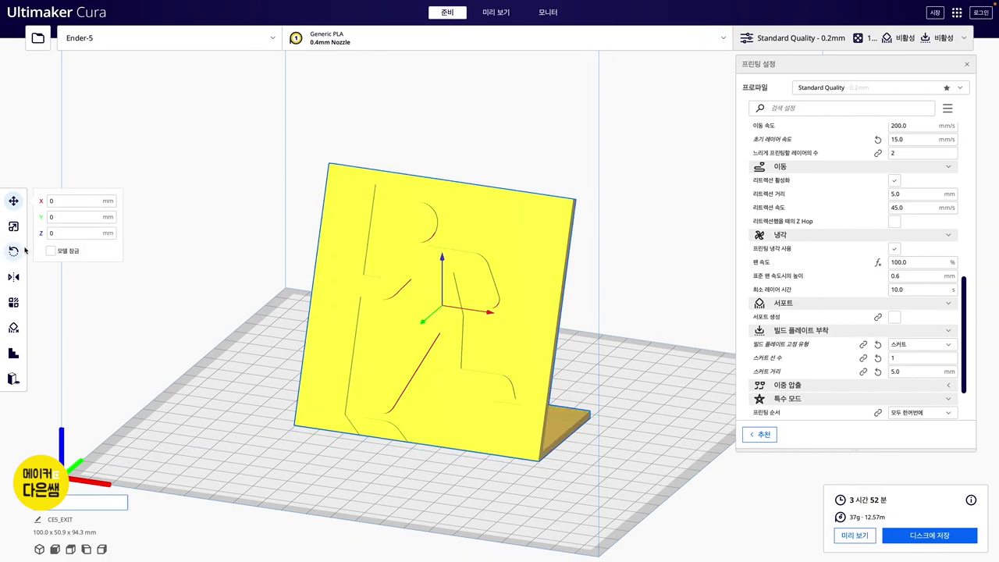
{"action": "left_click", "coordinate": [14, 250]}
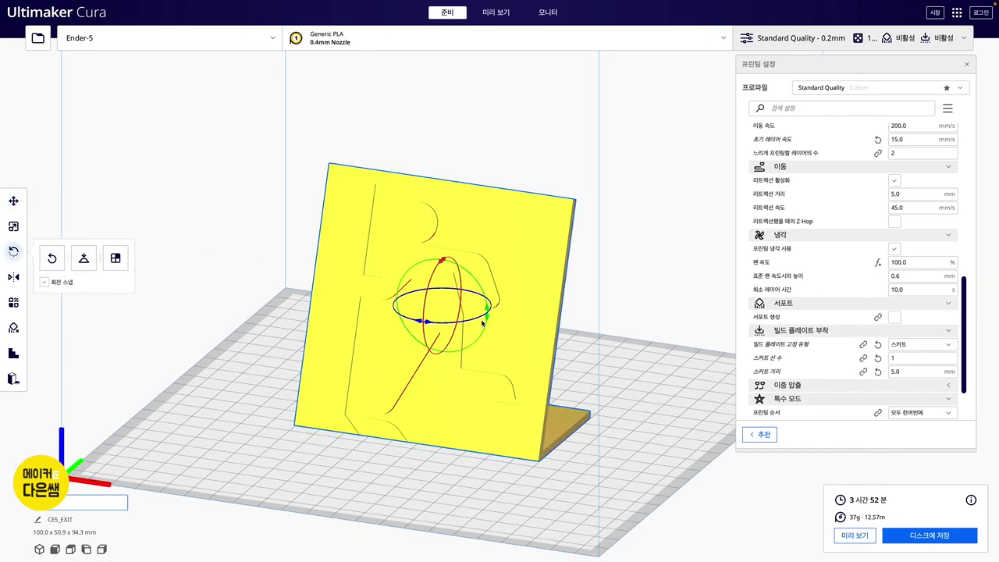
{"action": "mouse_move", "coordinate": [486, 310]}
{"action": "left_mouse_down"}
{"action": "mouse_move", "coordinate": [415, 245]}
{"action": "mouse_move", "coordinate": [393, 245]}
{"action": "left_mouse_up"}
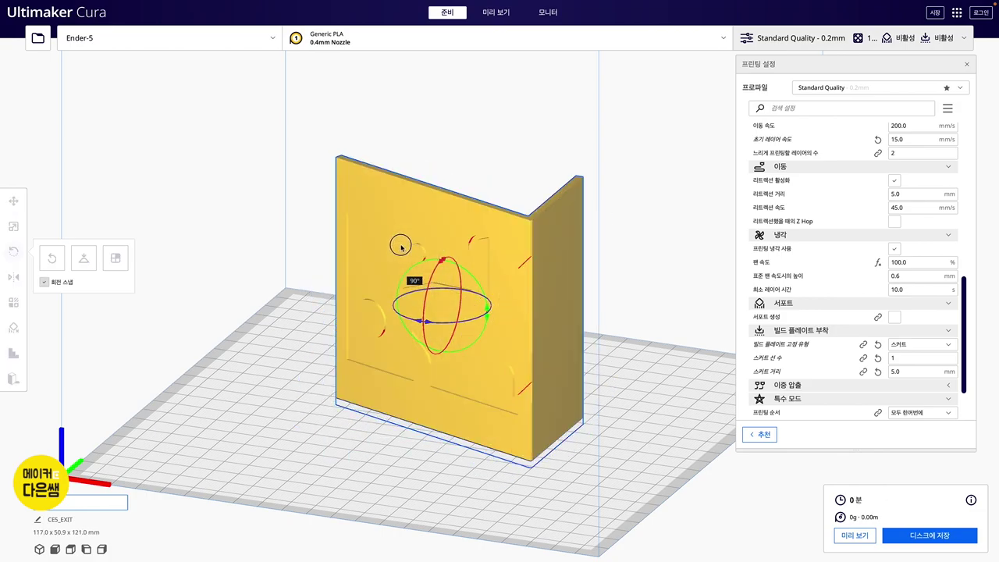
{"action": "left_click", "coordinate": [638, 376]}
{"action": "mouse_move", "coordinate": [637, 376]}
{"action": "right_mouse_down"}
{"action": "mouse_move", "coordinate": [446, 404]}
{"action": "mouse_move", "coordinate": [654, 401]}
{"action": "mouse_move", "coordinate": [656, 389]}
{"action": "right_mouse_up"}
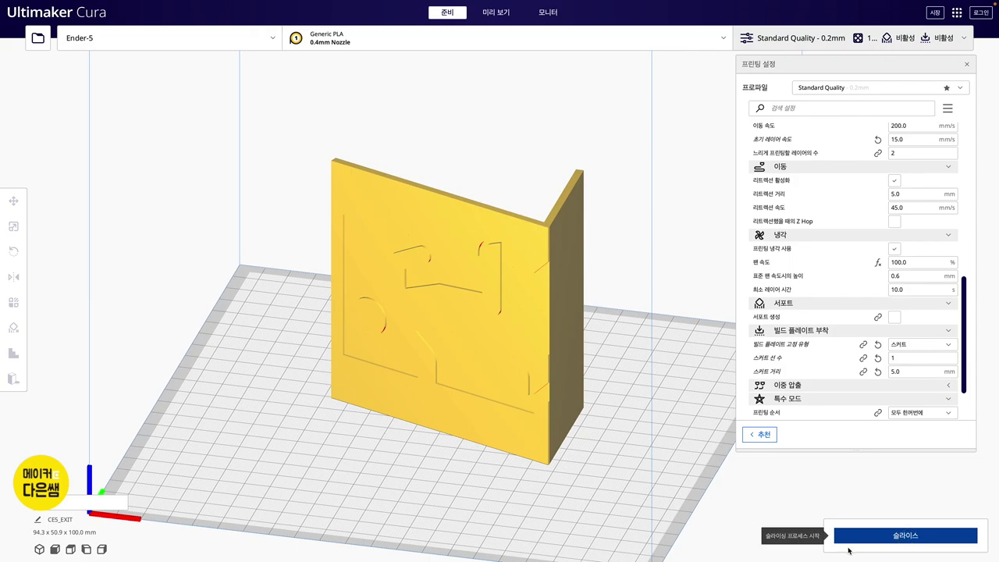
{"action": "left_click", "coordinate": [905, 535]}
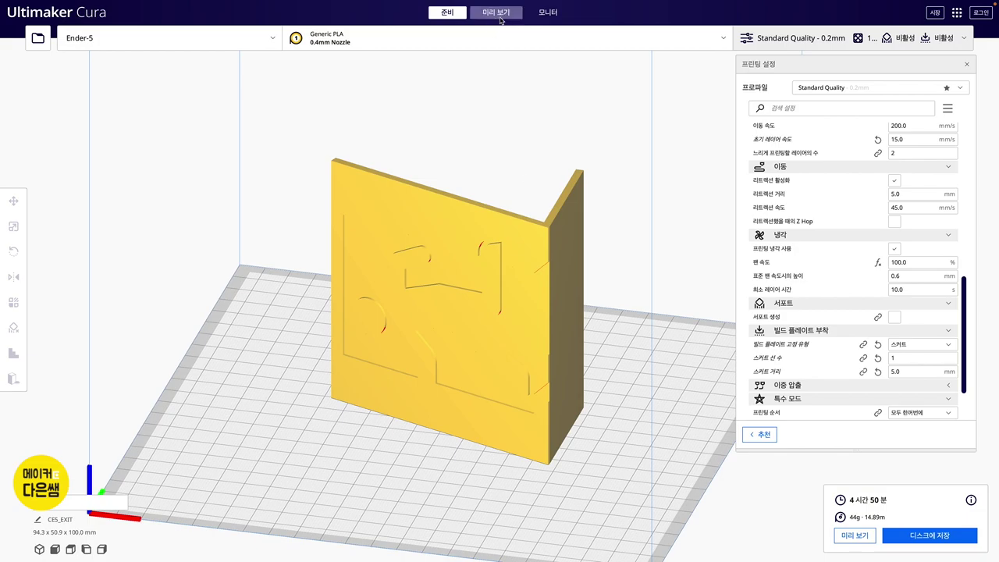
- Show only the first layer in the preview and set Build Plate Adhesion Type to Brim
{"action": "right_click_drag", "start_coordinate": [640, 320], "coordinate": [533, 322]}
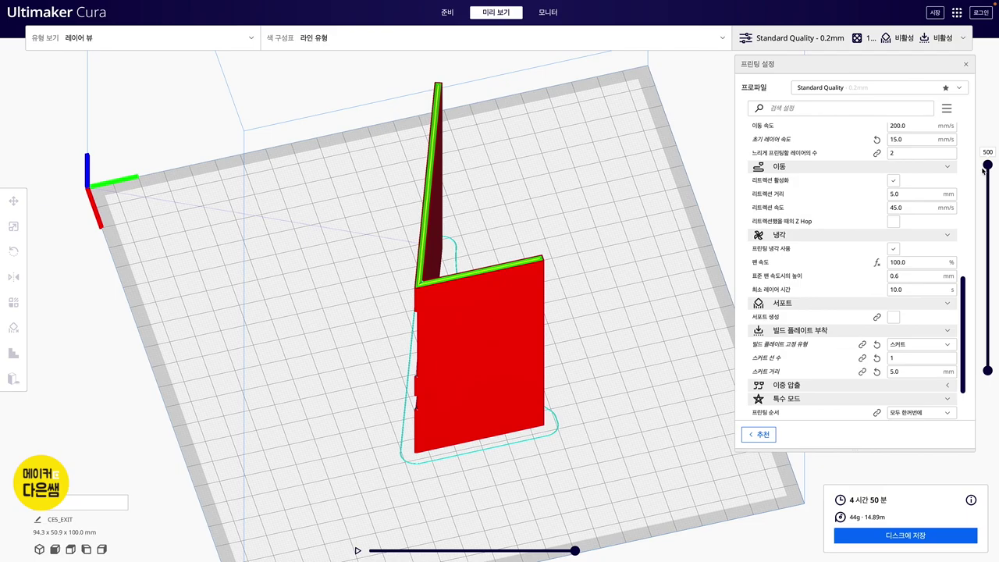
{"action": "left_click_drag", "start_coordinate": [987, 166], "coordinate": [974, 380]}
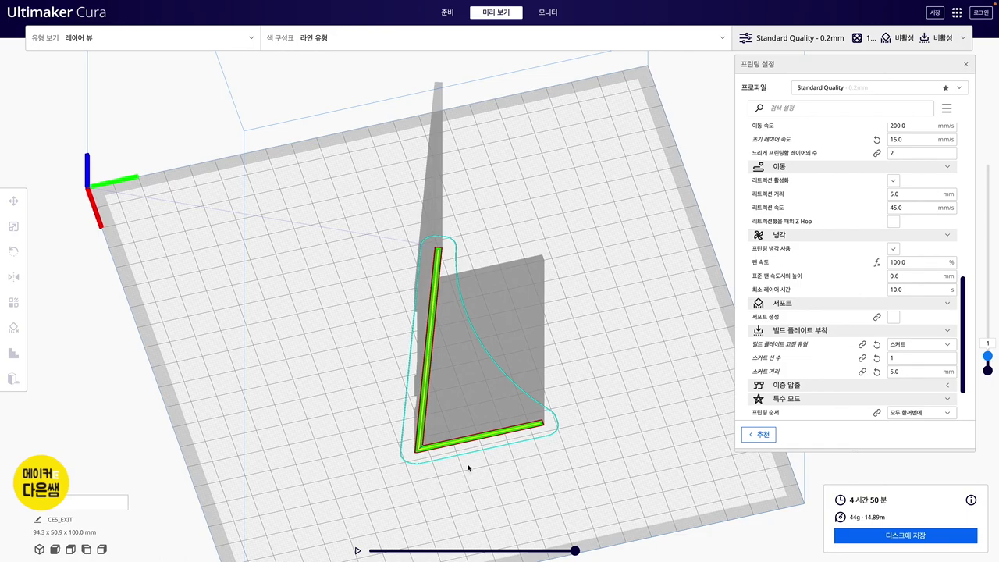
{"action": "left_click", "coordinate": [918, 344]}
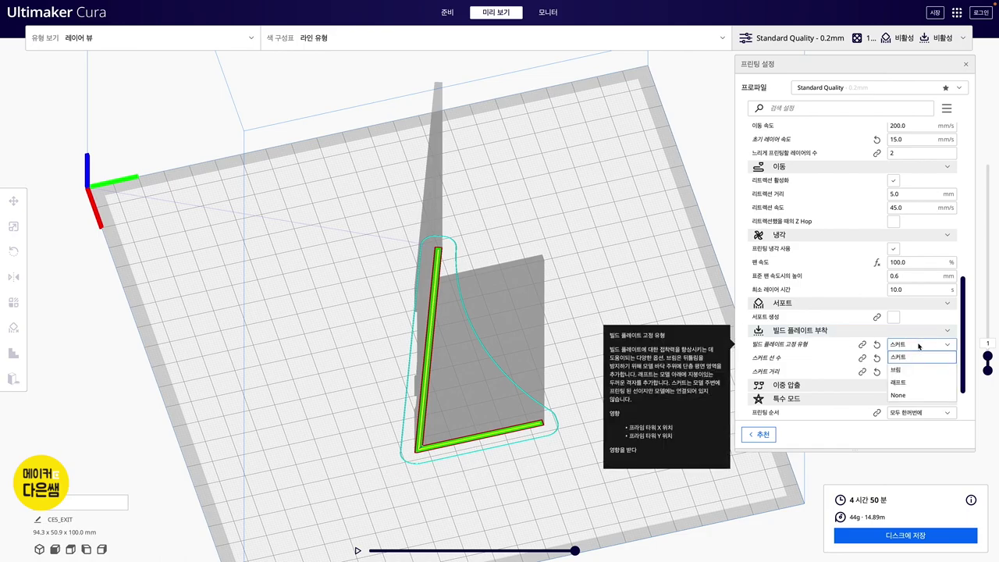
{"action": "left_click", "coordinate": [904, 372]}
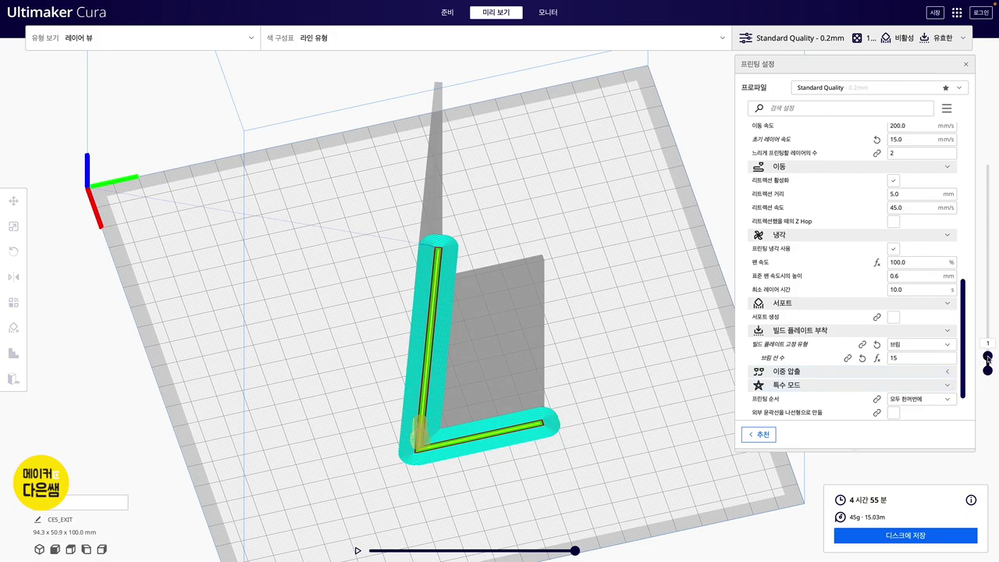
- Raise the layer slider and orbit around the brimmed plaque to inspect its walls
{"action": "left_click_drag", "start_coordinate": [987, 358], "coordinate": [985, 142]}
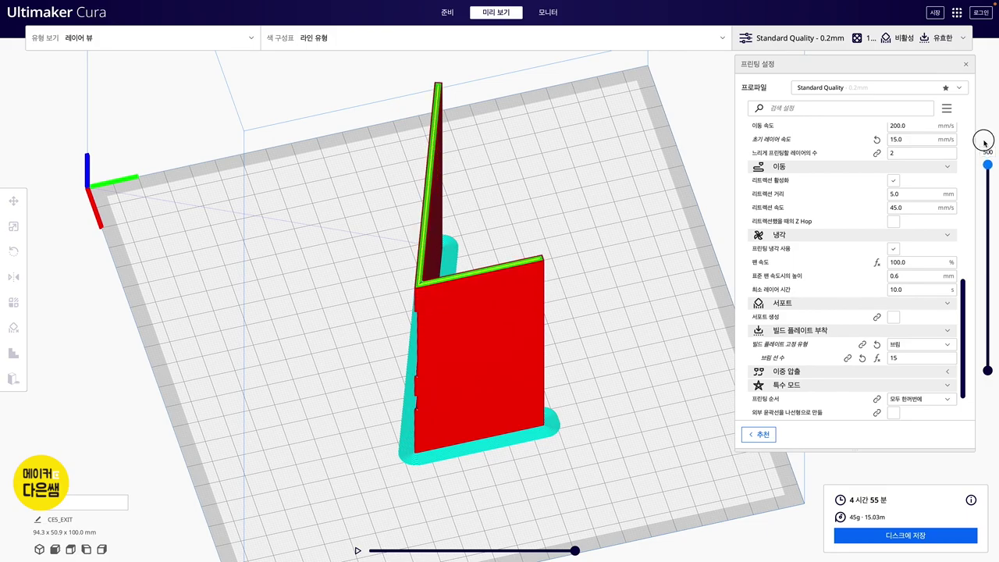
{"action": "mouse_move", "coordinate": [340, 315]}
{"action": "right_mouse_down"}
{"action": "mouse_move", "coordinate": [356, 292]}
{"action": "mouse_move", "coordinate": [471, 265]}
{"action": "mouse_move", "coordinate": [525, 270]}
{"action": "right_mouse_up"}
{"action": "scroll", "coordinate": [523, 282], "scroll_direction": "up", "scroll_amount": 2}
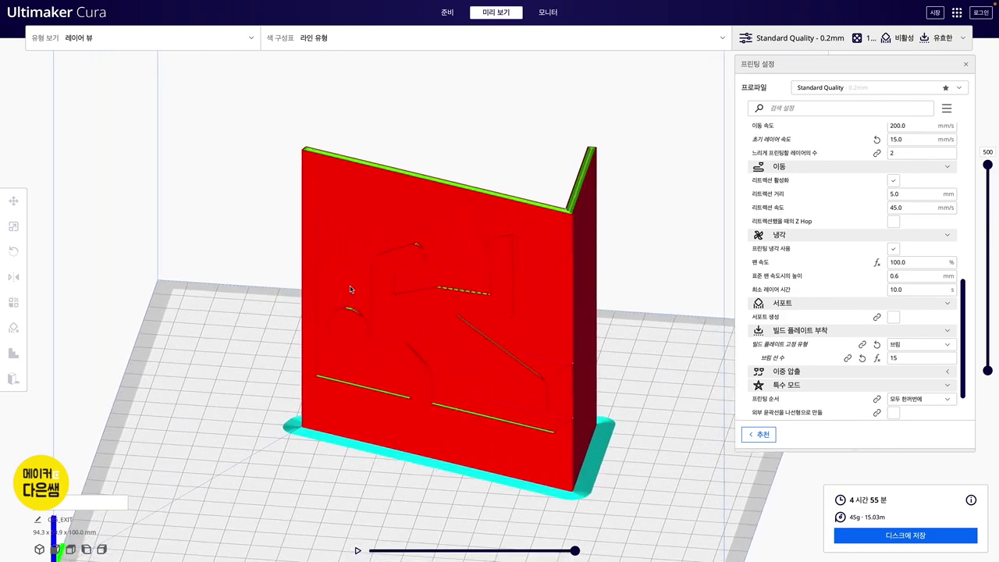
{"action": "mouse_move", "coordinate": [430, 315]}
{"action": "right_mouse_down"}
{"action": "mouse_move", "coordinate": [297, 289]}
{"action": "mouse_move", "coordinate": [553, 307]}
{"action": "mouse_move", "coordinate": [324, 305]}
{"action": "mouse_move", "coordinate": [305, 294]}
{"action": "mouse_move", "coordinate": [312, 281]}
{"action": "mouse_move", "coordinate": [383, 274]}
{"action": "mouse_move", "coordinate": [500, 305]}
{"action": "right_mouse_up"}
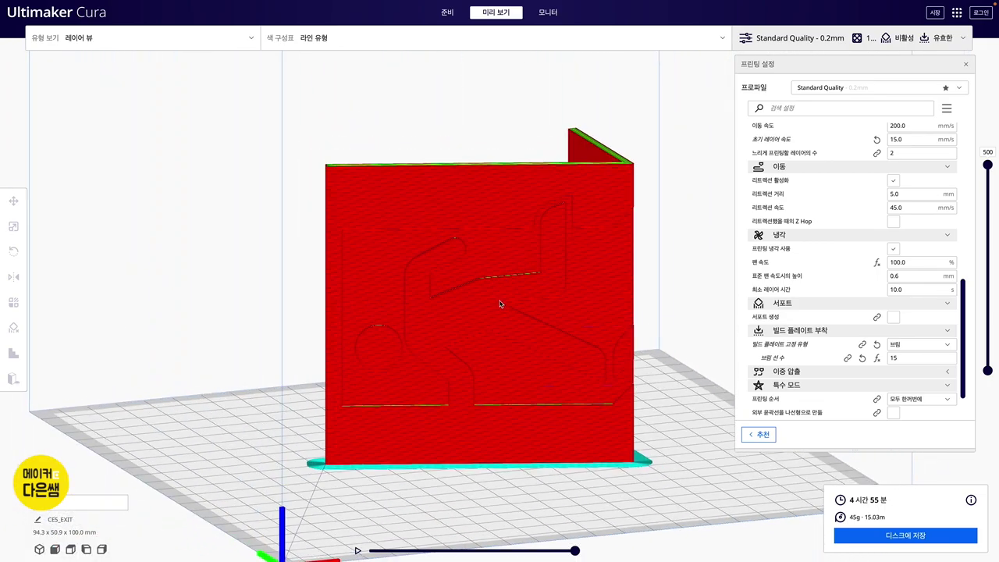
{"action": "right_click_drag", "start_coordinate": [394, 313], "coordinate": [528, 327]}
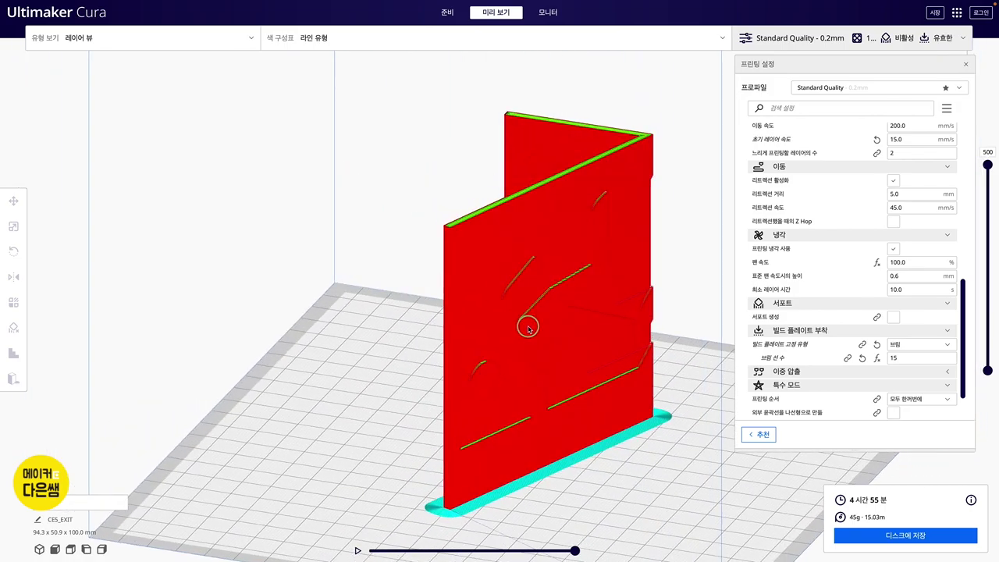
{"action": "mouse_move", "coordinate": [561, 327]}
{"action": "right_mouse_down"}
{"action": "mouse_move", "coordinate": [319, 344]}
{"action": "mouse_move", "coordinate": [326, 312]}
{"action": "mouse_move", "coordinate": [293, 311]}
{"action": "mouse_move", "coordinate": [293, 302]}
{"action": "right_mouse_up"}
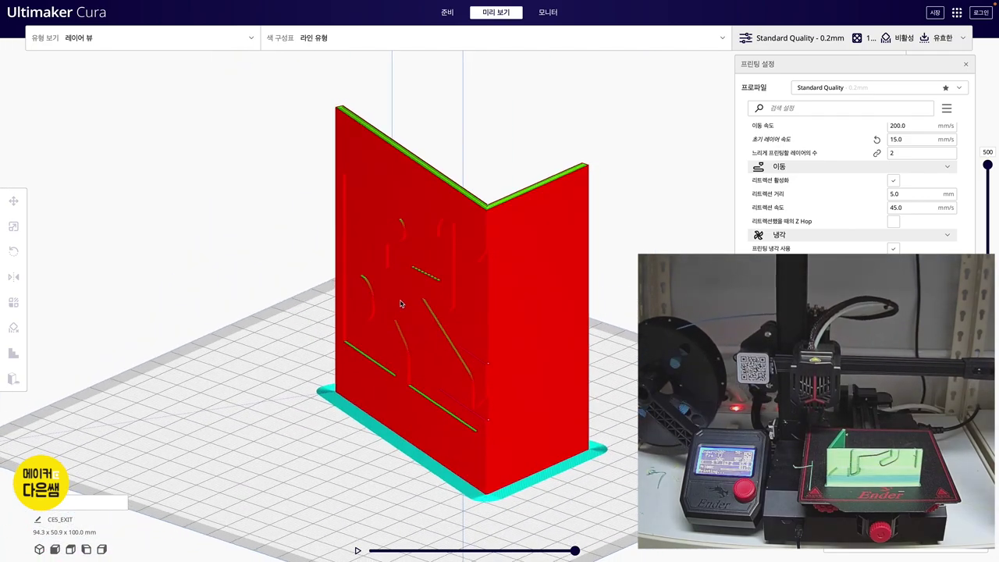
{"action": "right_click_drag", "start_coordinate": [400, 304], "coordinate": [433, 274]}
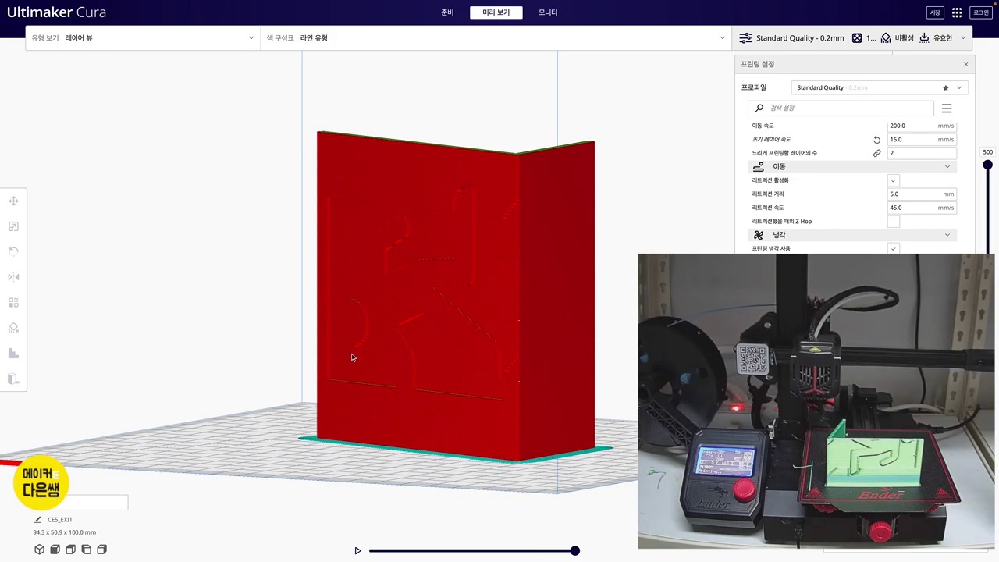